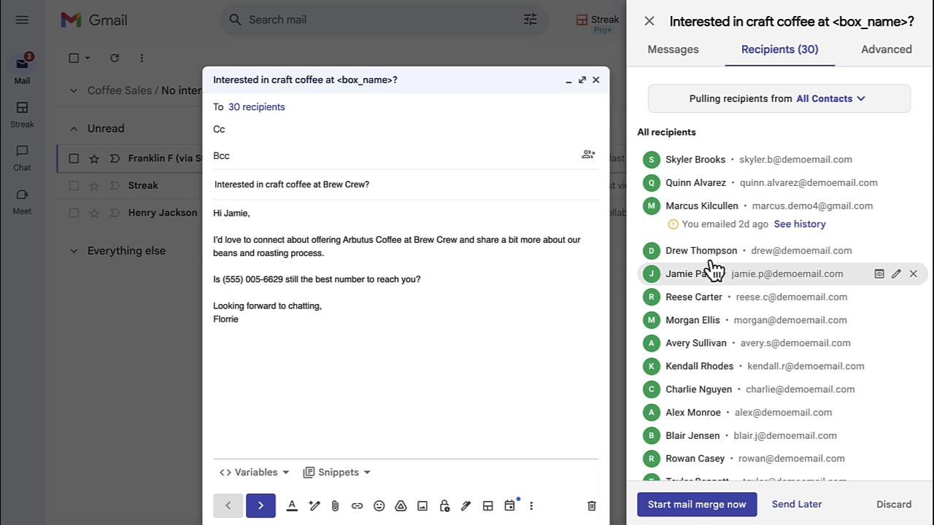
# View the craft-coffee mail merge's message sequence and follow-up in the Messages tab
pyautogui.click(679, 58)
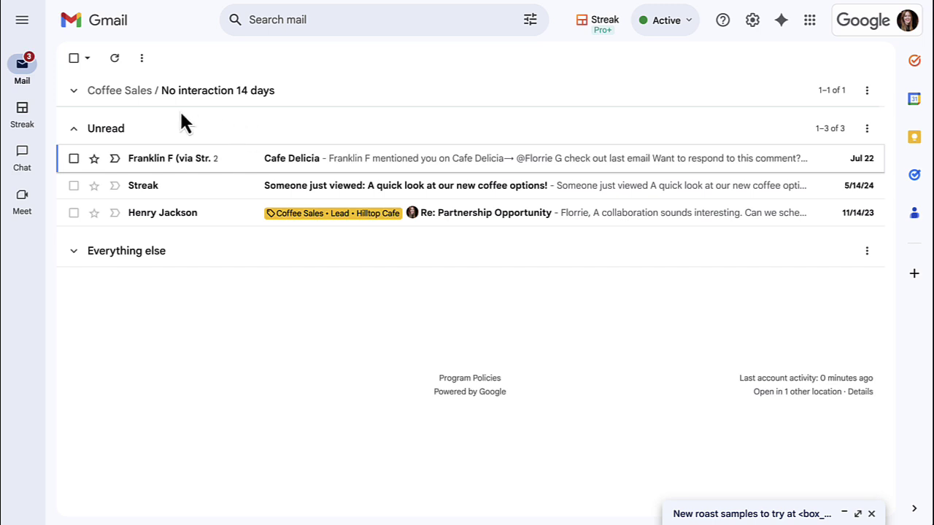
pyautogui.moveTo(22, 115)
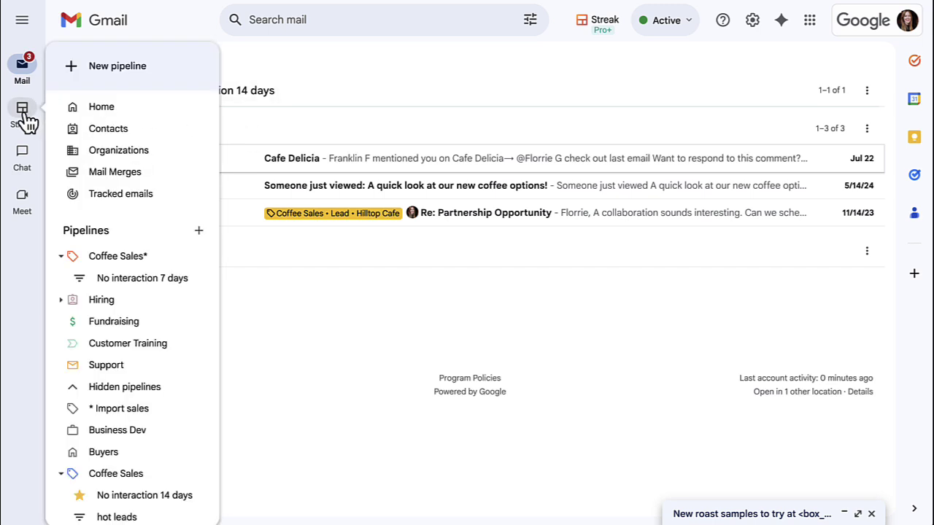
# Open the Mail Merges list, briefly starting a new merge draft and closing it
pyautogui.click(115, 174)
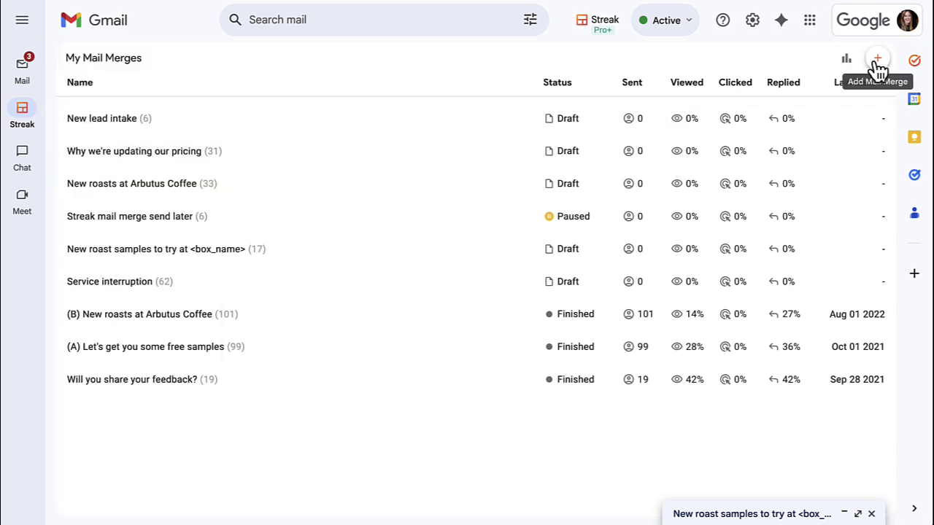
pyautogui.click(878, 60)
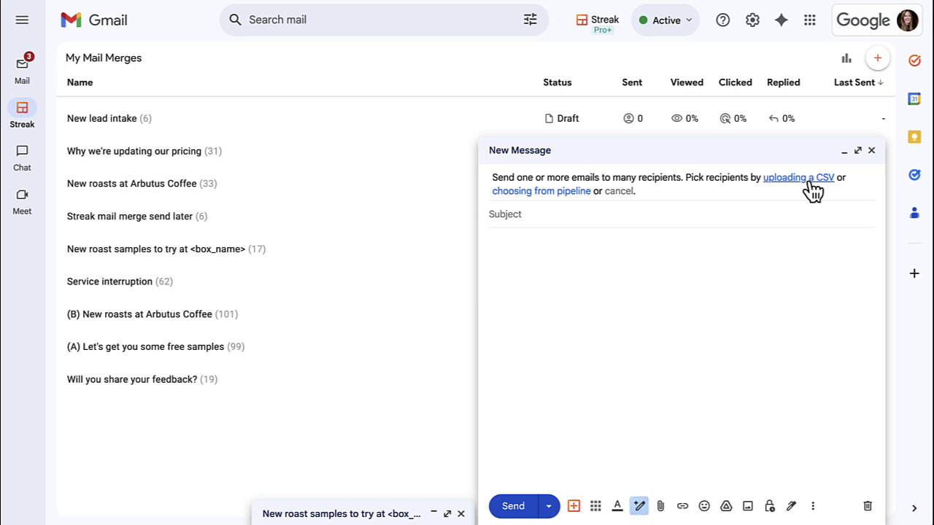
pyautogui.click(867, 506)
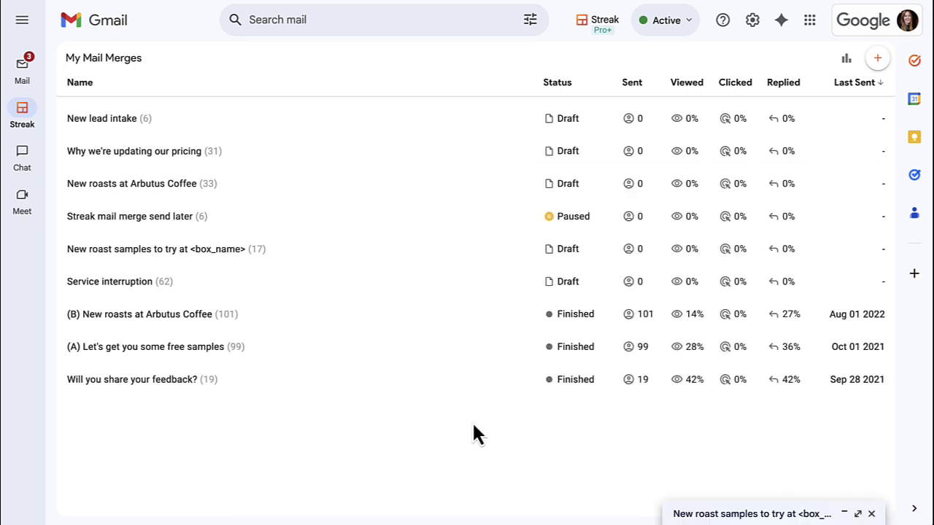
pyautogui.moveTo(22, 115)
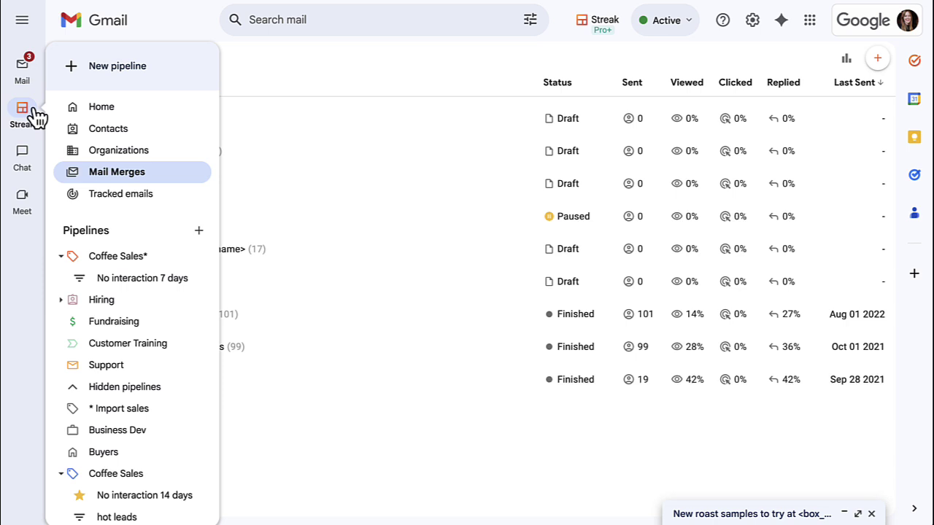
pyautogui.click(111, 132)
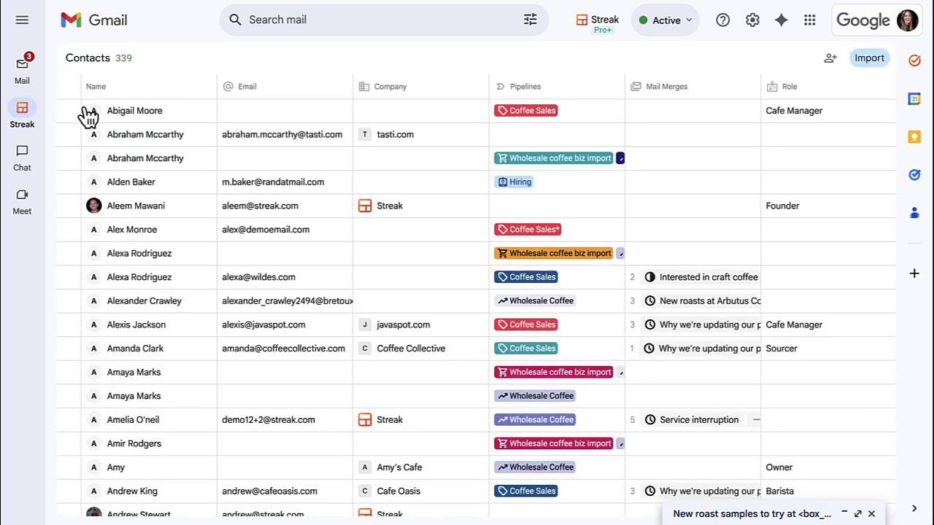
pyautogui.click(68, 111)
pyautogui.click(68, 134)
pyautogui.click(68, 157)
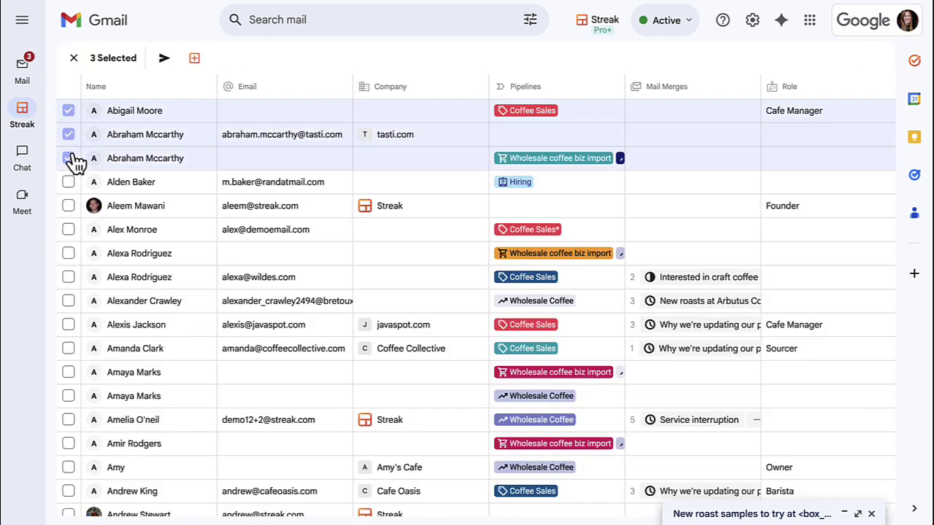
pyautogui.click(164, 58)
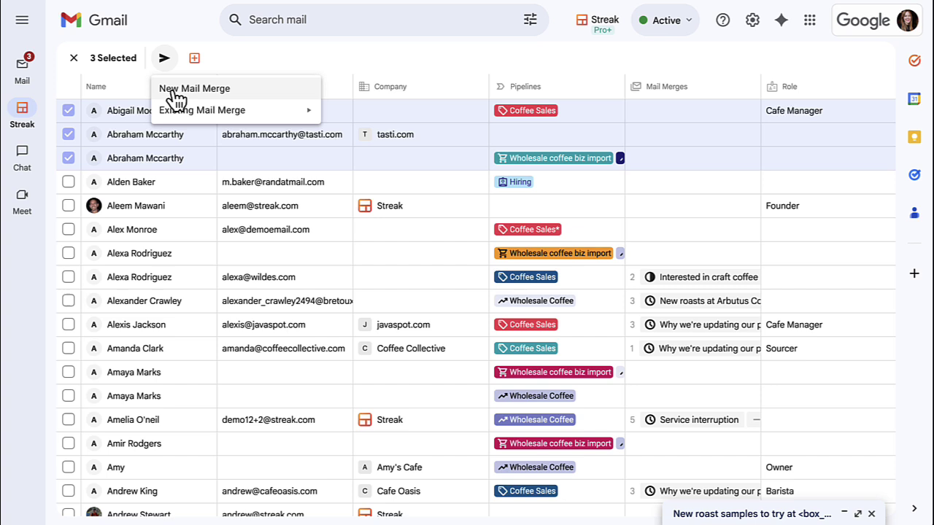
pyautogui.moveTo(203, 110)
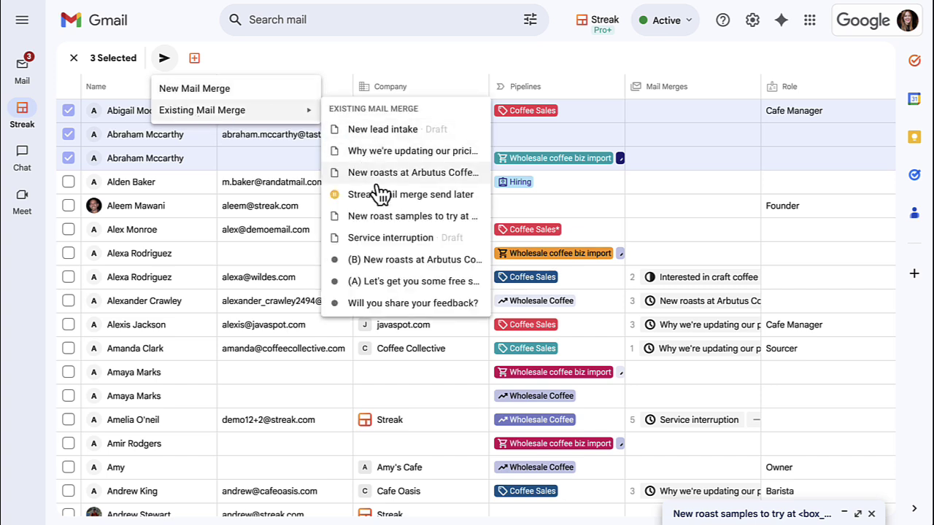
pyautogui.click(447, 58)
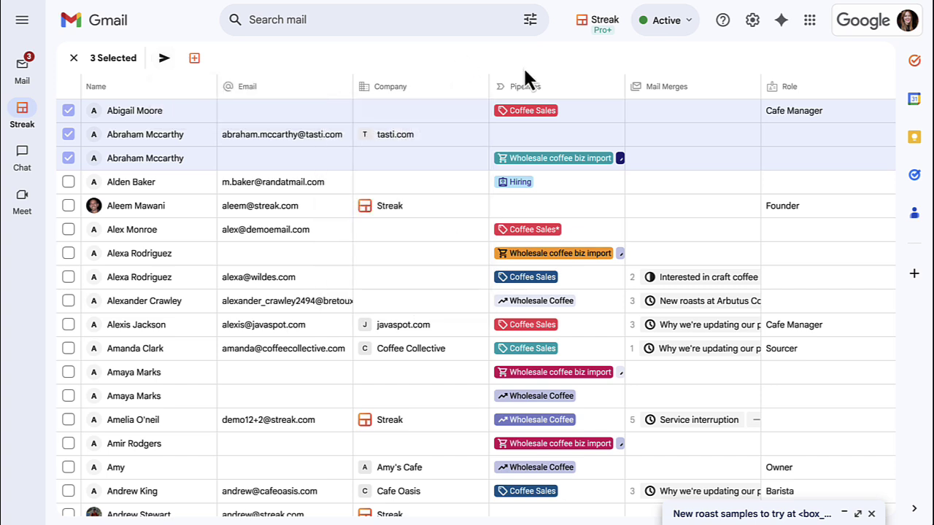
pyautogui.click(691, 184)
pyautogui.moveTo(695, 249)
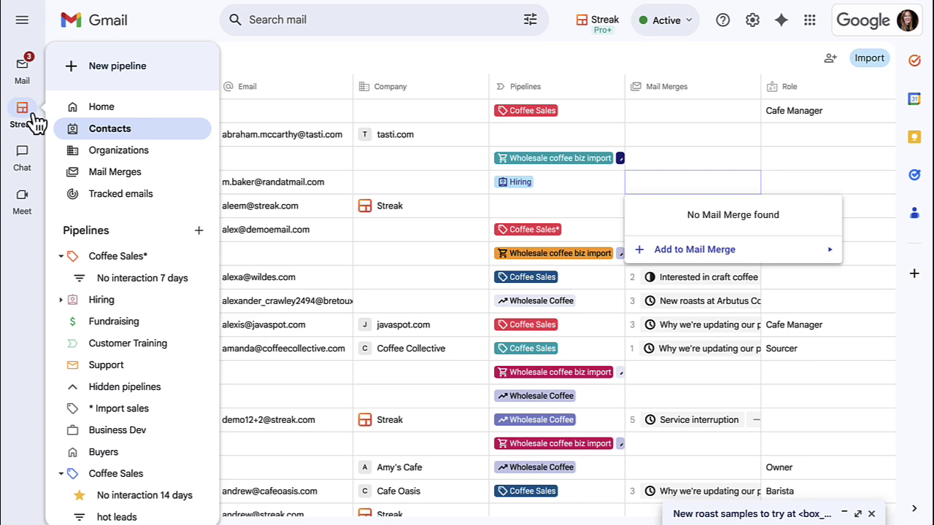
# Open the Coffee Sales* pipeline and select the Lead stage boxes plus Mug Life and Roasterie
pyautogui.click(121, 257)
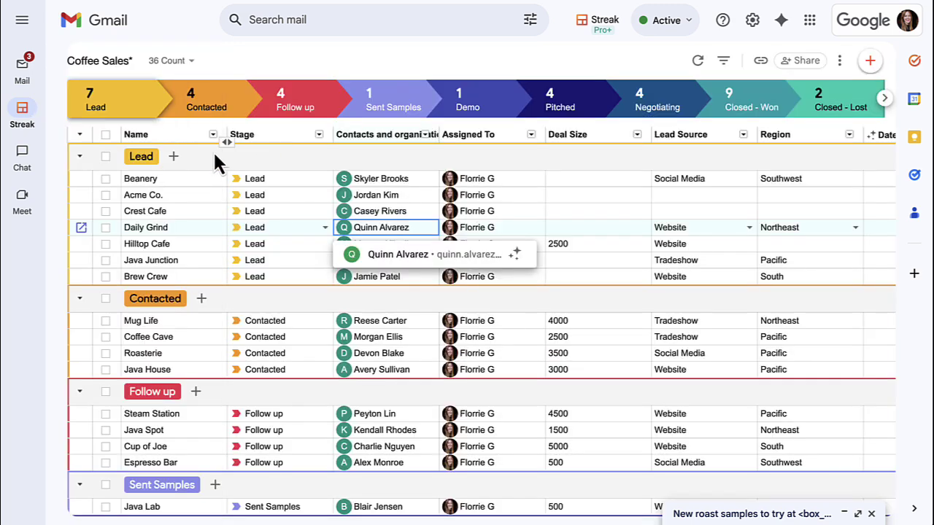
pyautogui.click(211, 159)
pyautogui.click(106, 157)
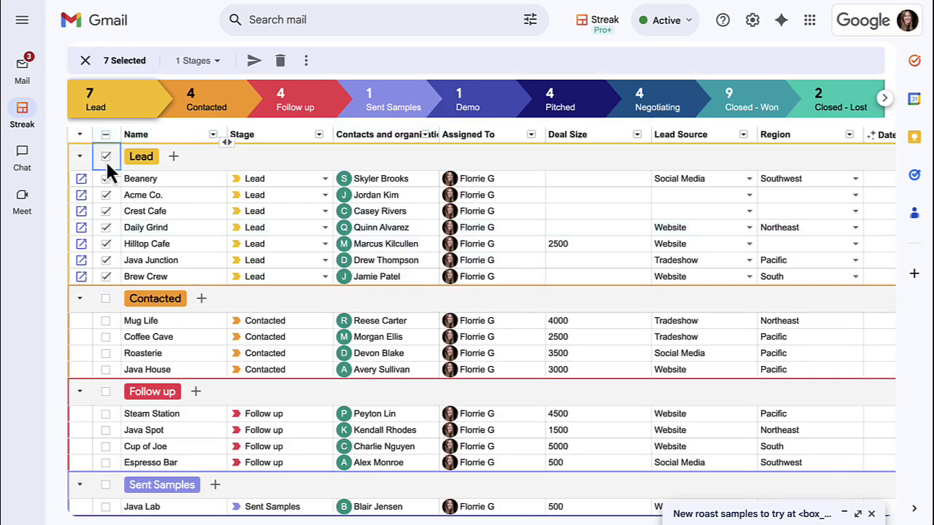
pyautogui.click(106, 321)
pyautogui.click(106, 353)
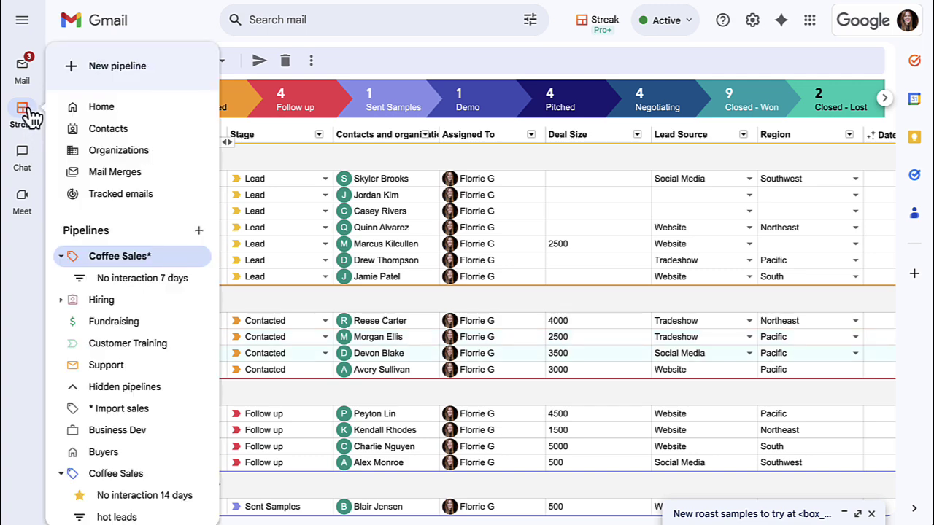
pyautogui.moveTo(22, 114)
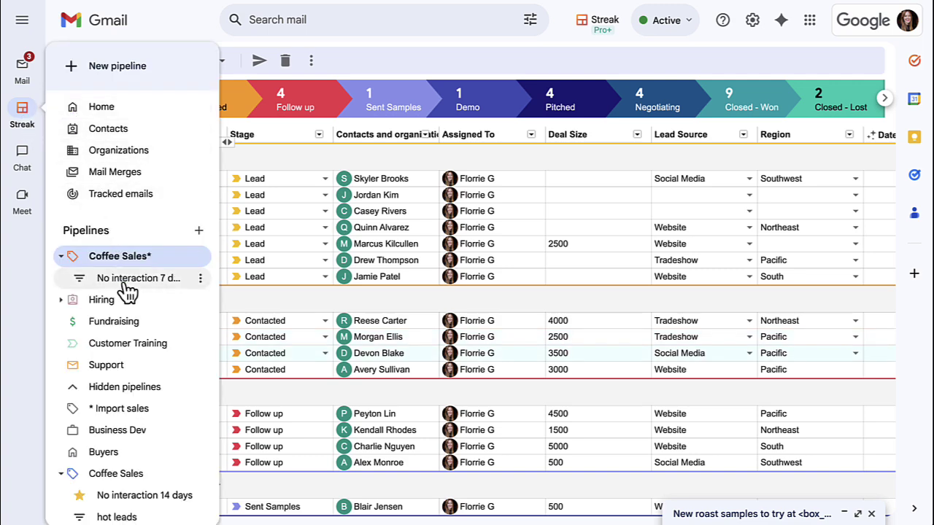
# Apply the No interaction 7 days view, select every box, and create a new mail merge
pyautogui.click(153, 282)
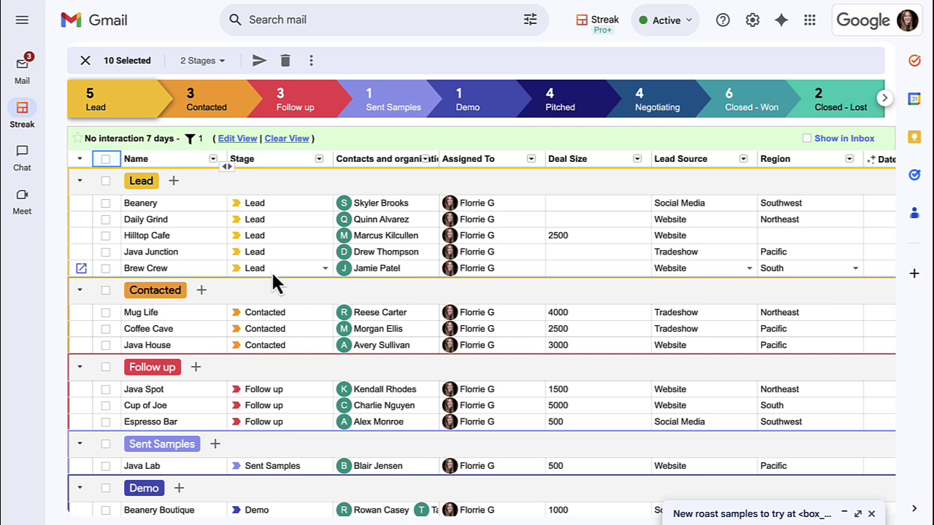
pyautogui.click(106, 158)
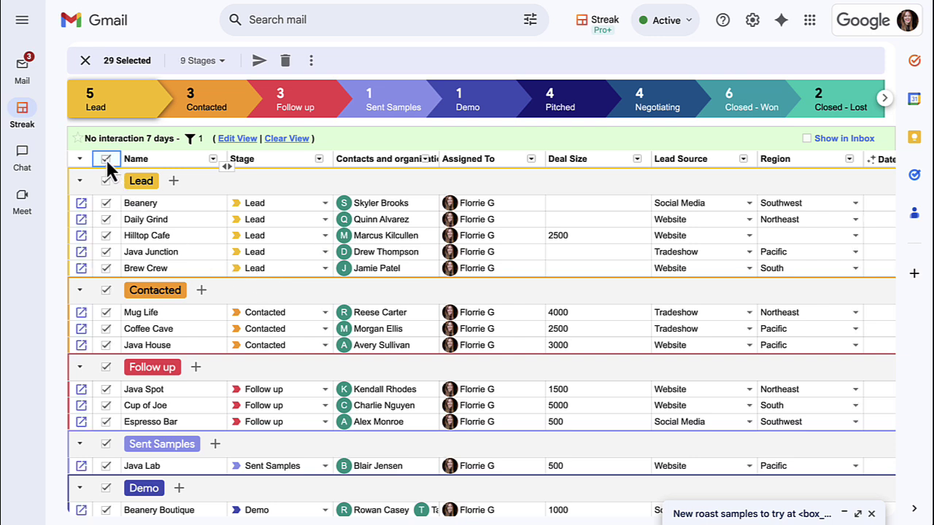
pyautogui.click(259, 60)
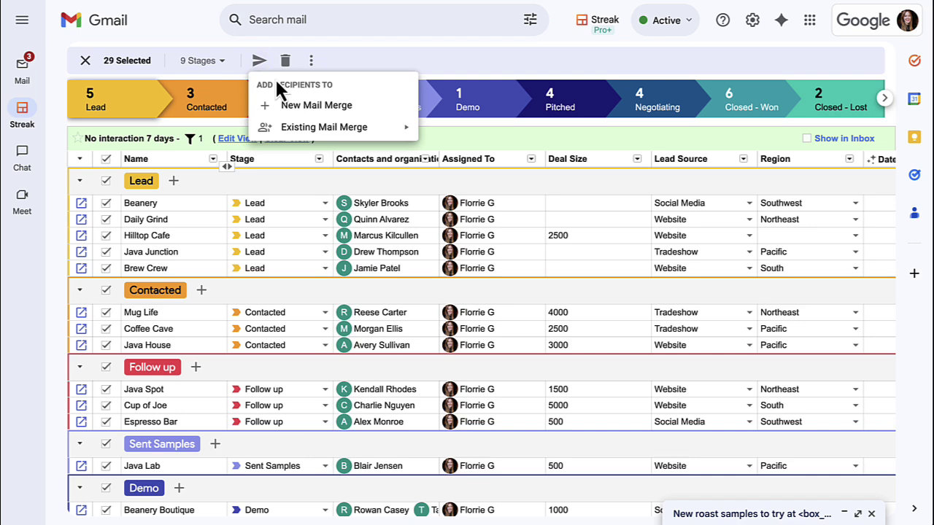
pyautogui.moveTo(324, 127)
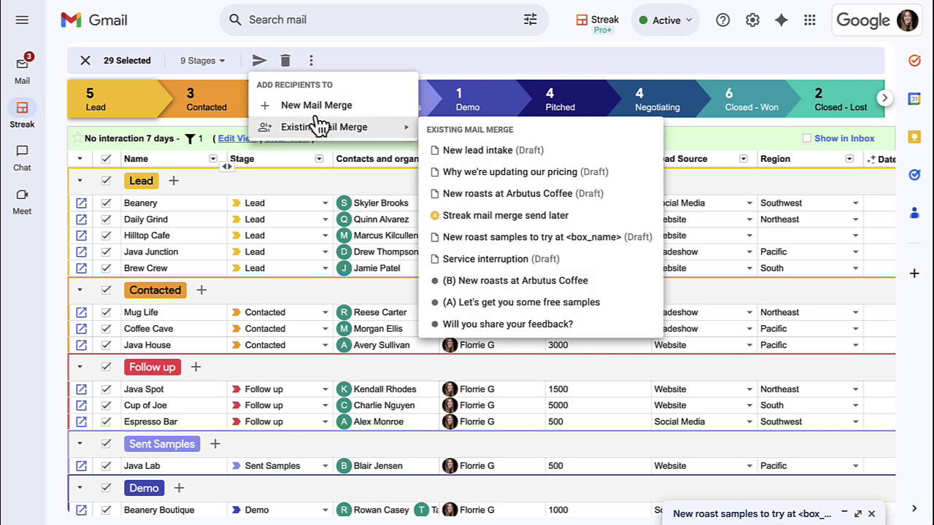
pyautogui.click(317, 106)
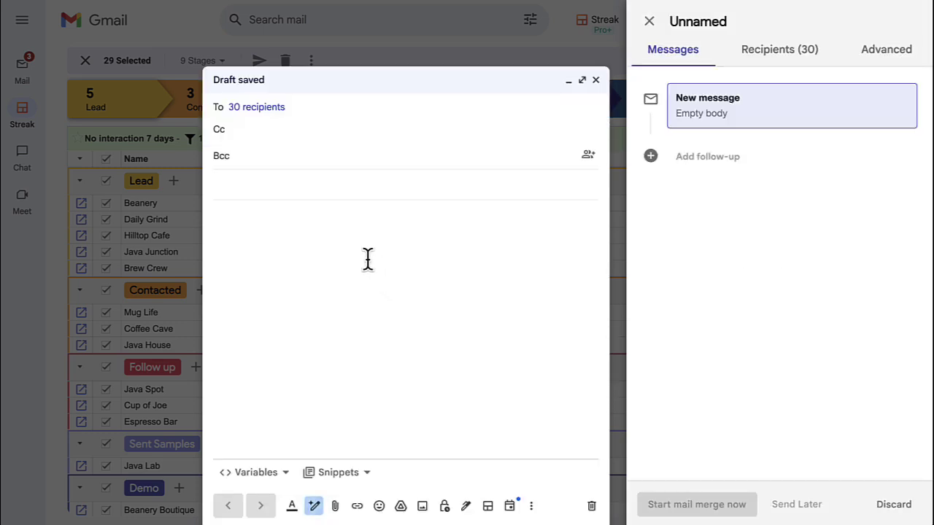
# Enter subject 'Interested in craft coffee at <box_name>?' and paste the personalised body signed Florrie
pyautogui.write('Interested in craft')
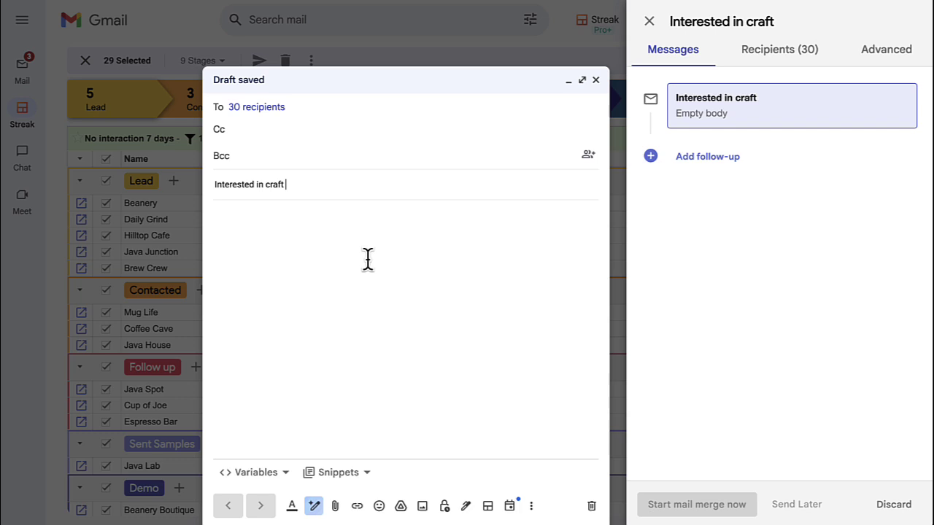
pyautogui.write(' coffee at')
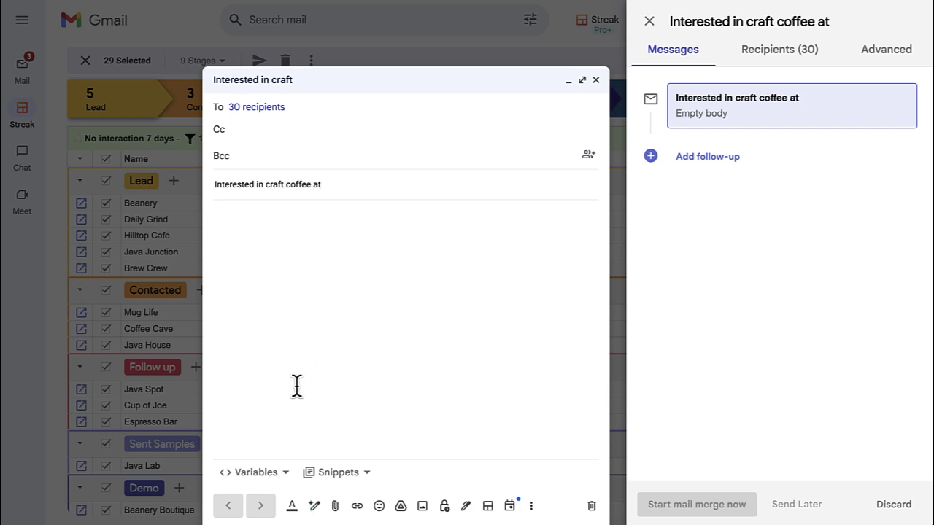
pyautogui.click(270, 476)
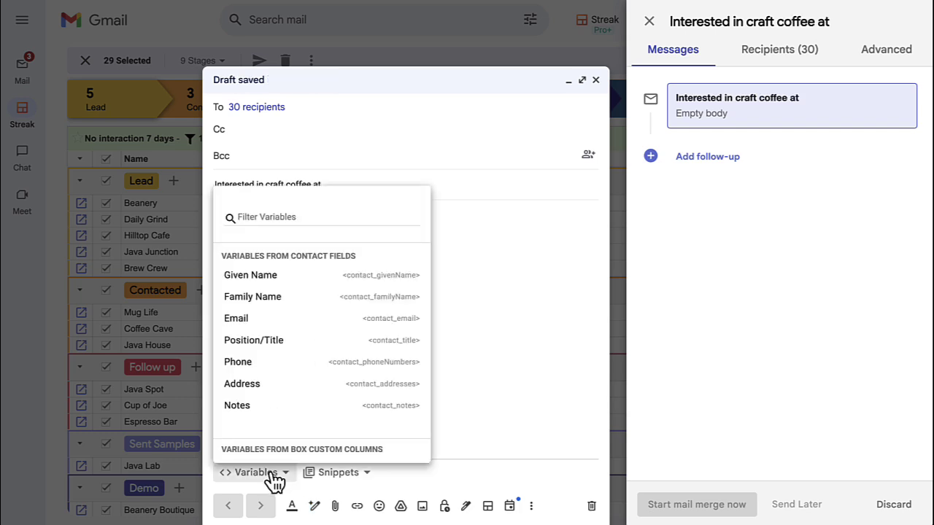
pyautogui.scroll(-3, 276, 390)
pyautogui.scroll(-1, 275, 387)
pyautogui.scroll(-2, 275, 387)
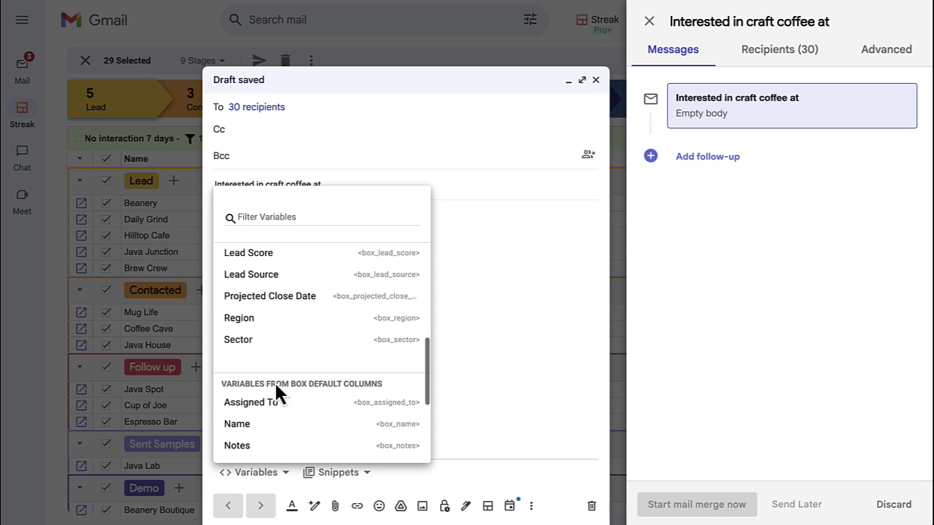
pyautogui.scroll(-1, 274, 381)
pyautogui.click(275, 381)
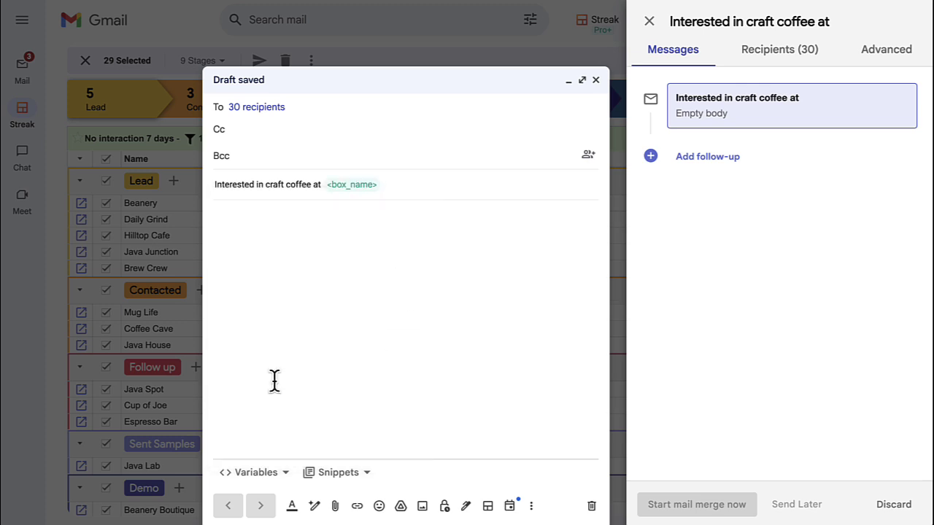
pyautogui.write('?')
pyautogui.click(310, 262)
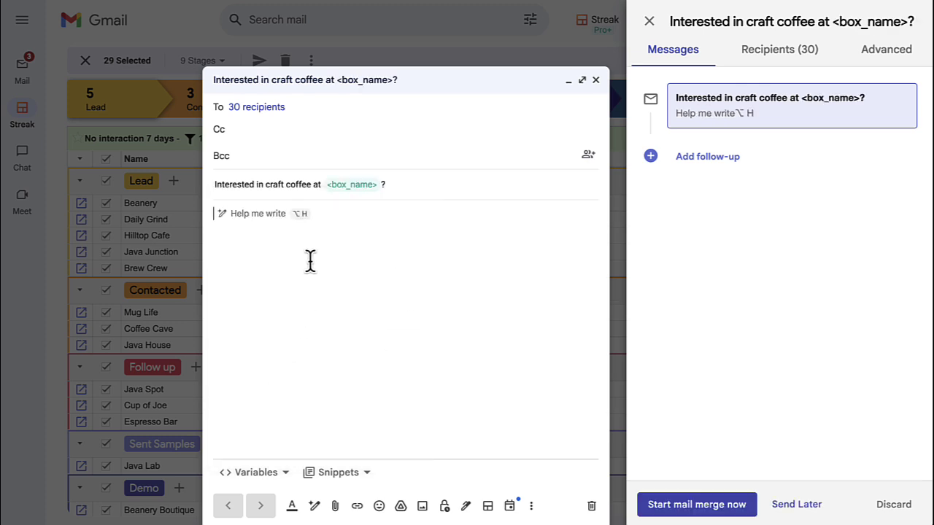
pyautogui.write("Hi <contact_givenName>,  I'd love to connect about offering Arbutus Coffee at <box_Name> and share a bit more about our beans and roasting process.  Is <contact_phoneNumbers> still the best number to reach you?  Looking forward to chatting, Florrie")
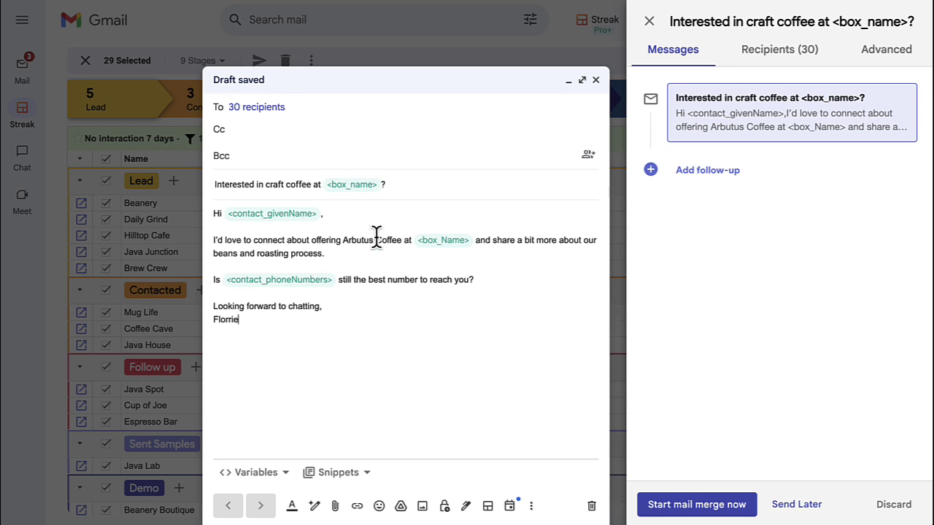
pyautogui.click(763, 62)
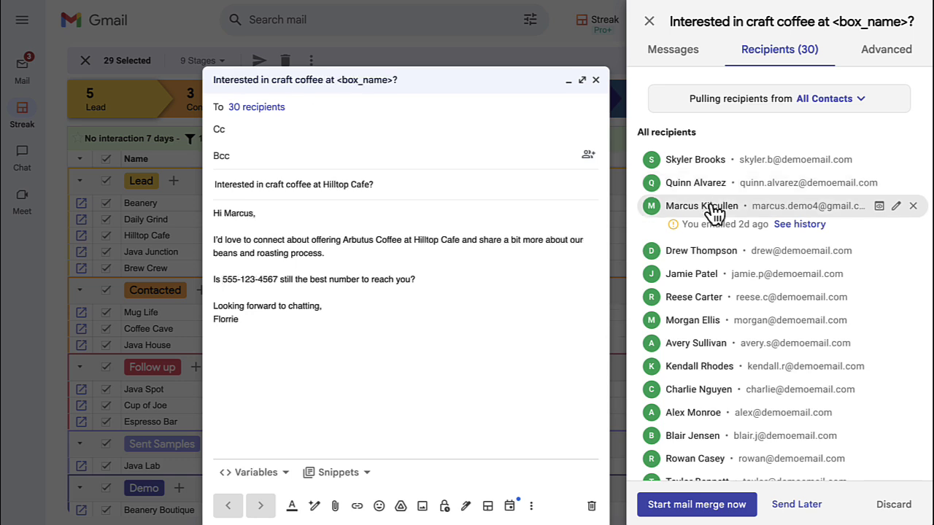
pyautogui.click(897, 207)
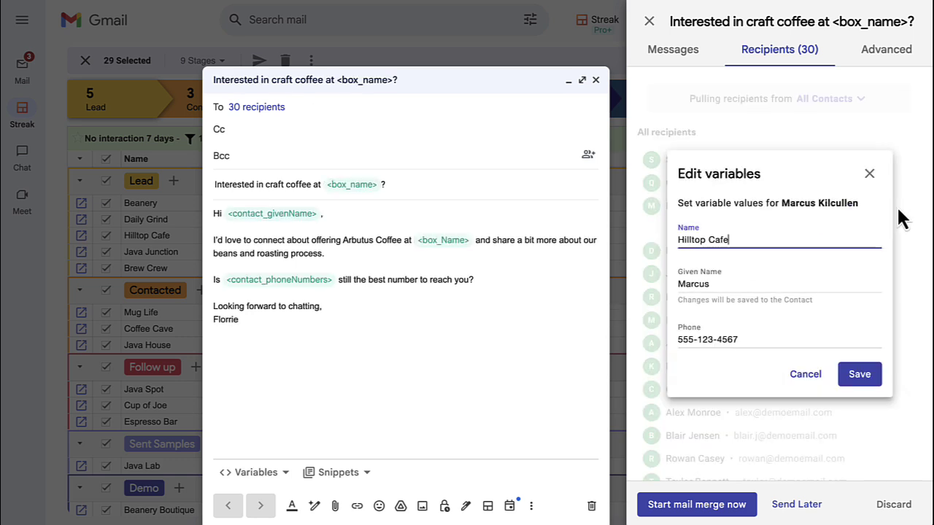
pyautogui.click(871, 178)
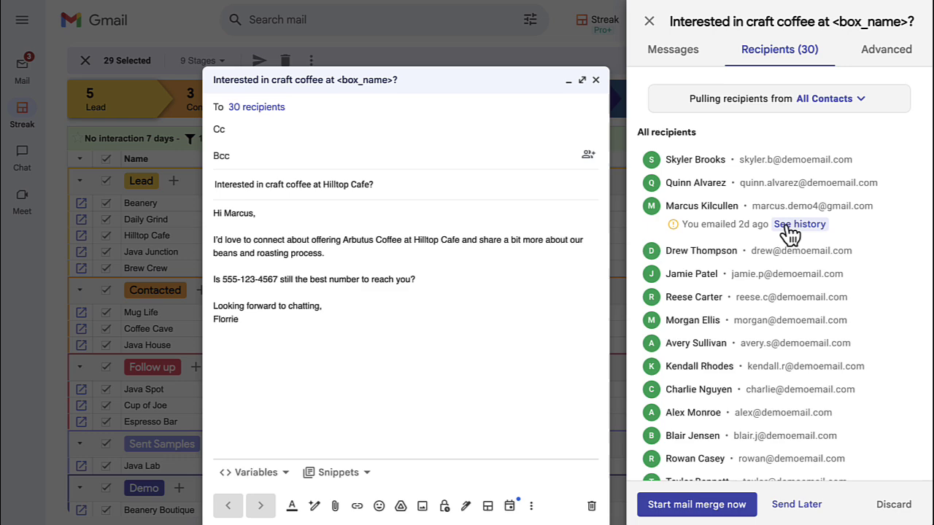
# Add a follow-up sent after 2 business days at 9:30am if there is no reply
pyautogui.click(675, 51)
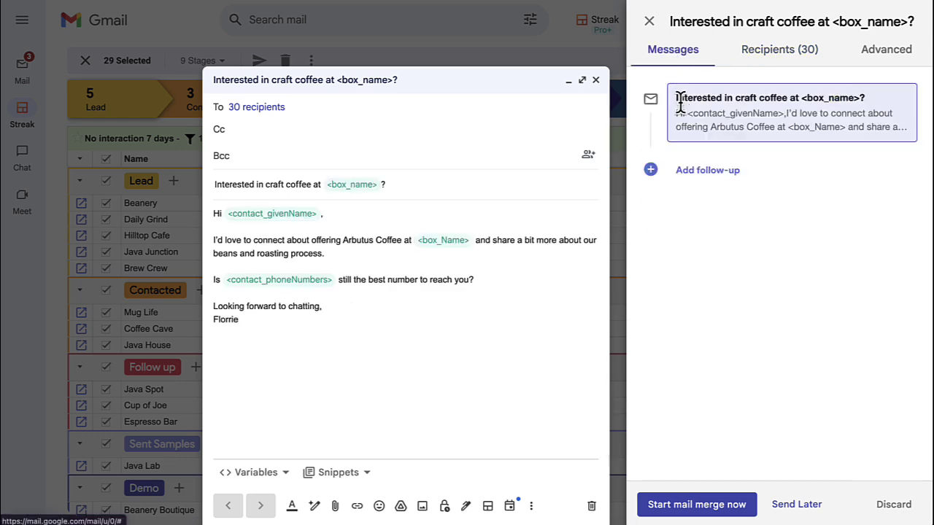
pyautogui.click(697, 175)
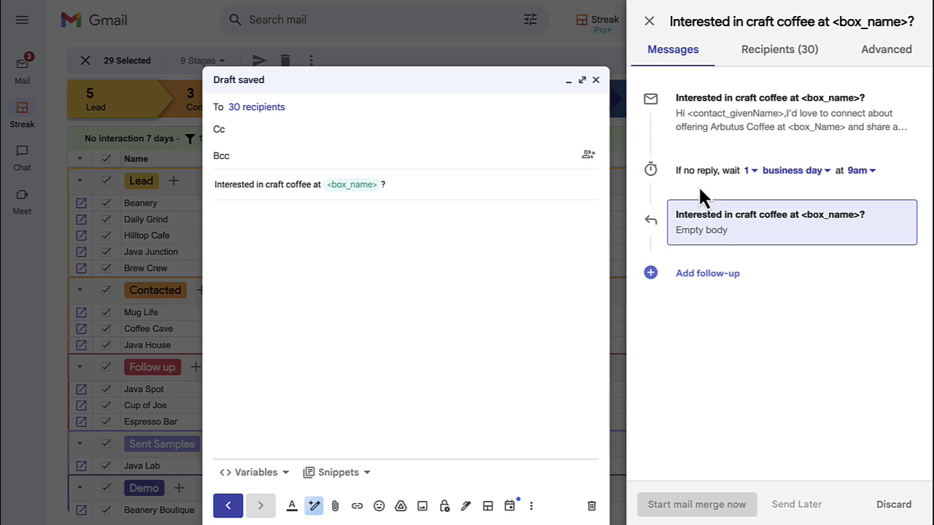
pyautogui.click(751, 172)
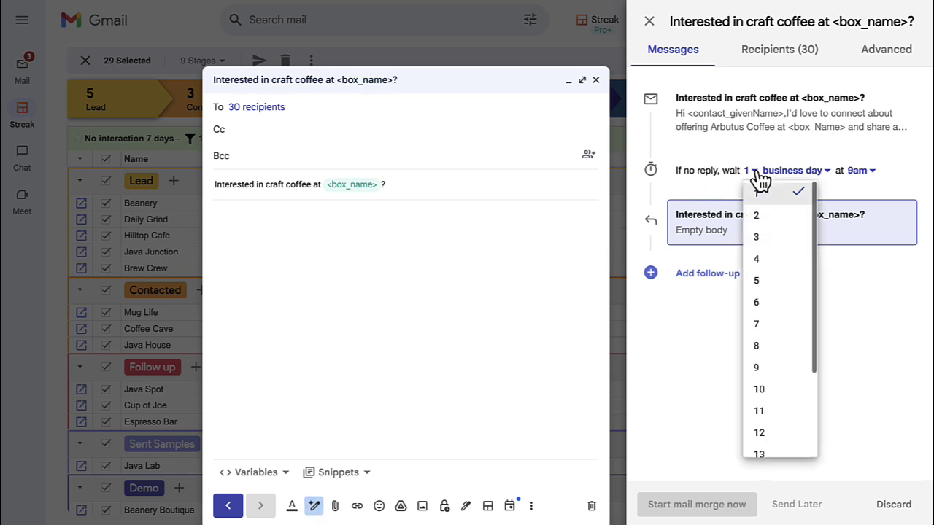
pyautogui.click(765, 217)
pyautogui.click(860, 173)
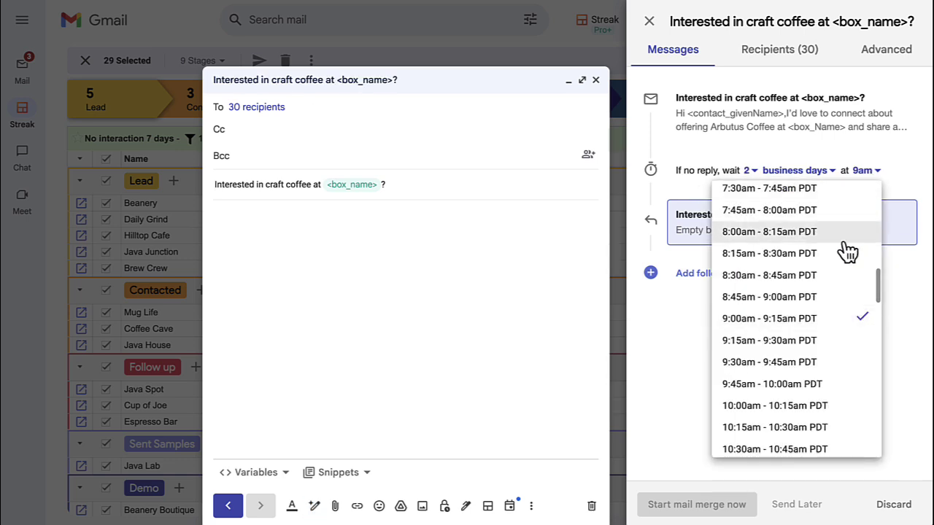
pyautogui.click(816, 363)
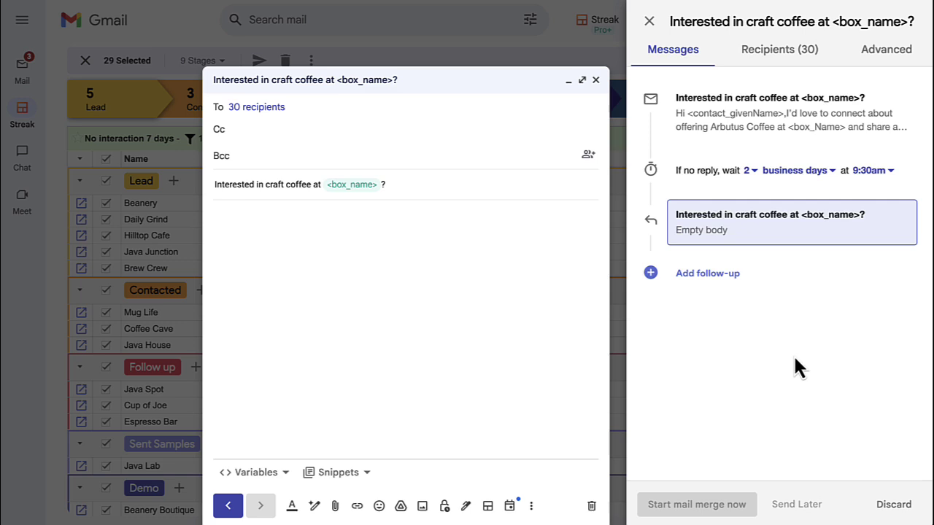
pyautogui.click(593, 370)
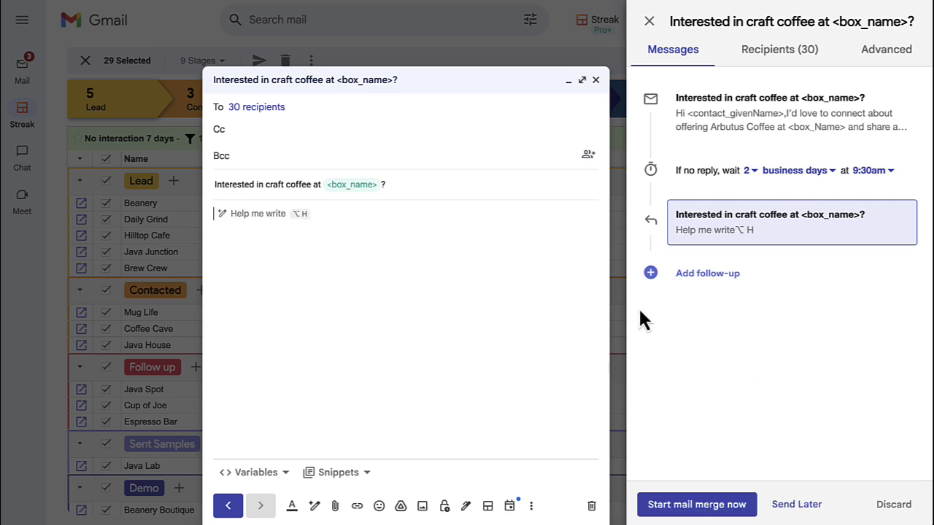
pyautogui.click(651, 223)
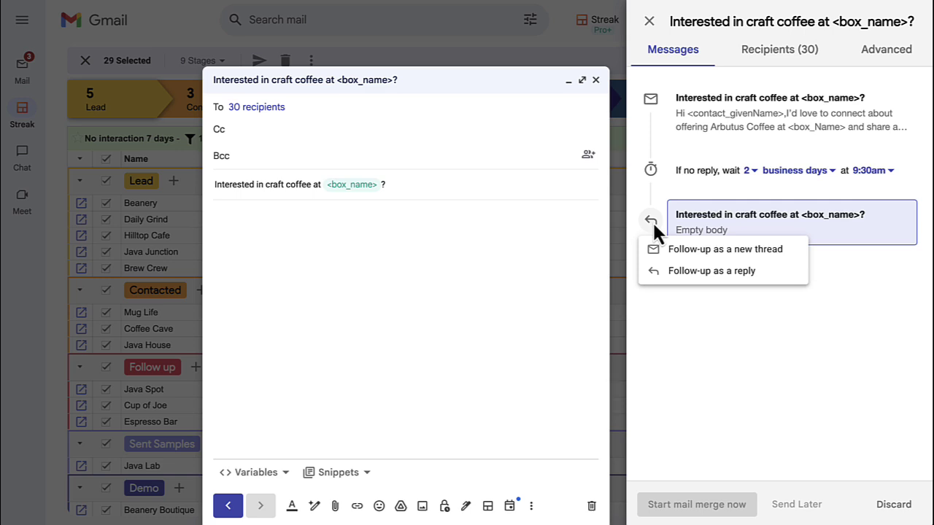
# Send the follow-up as a new thread with subject 'New samples available'
pyautogui.click(678, 249)
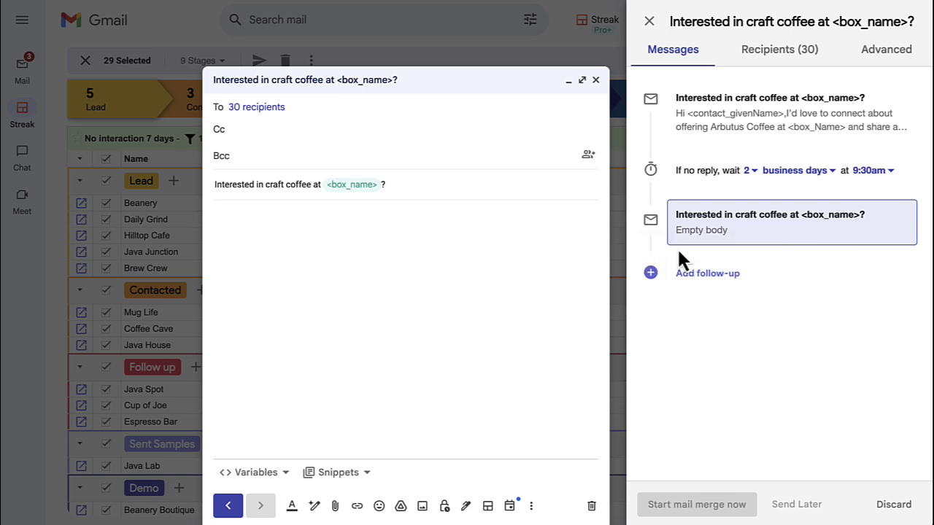
pyautogui.tripleClick(268, 183)
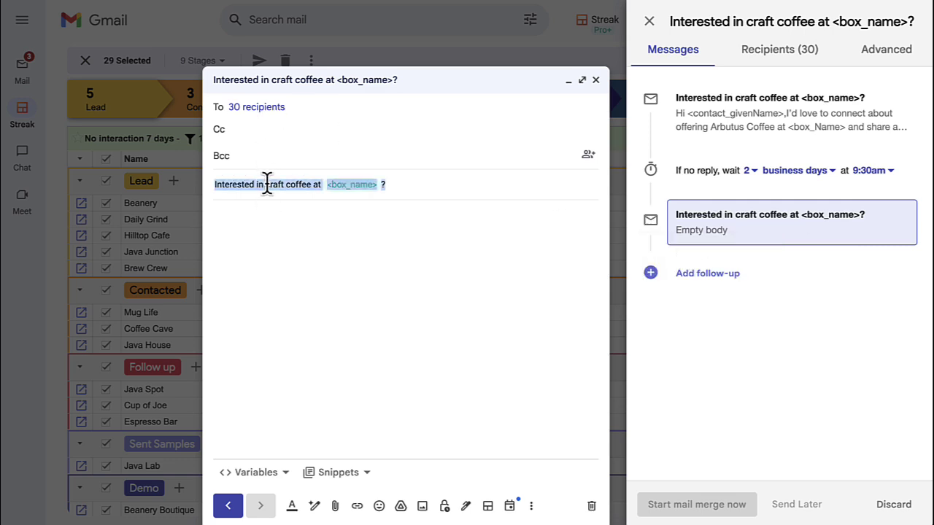
pyautogui.write('New samples avai')
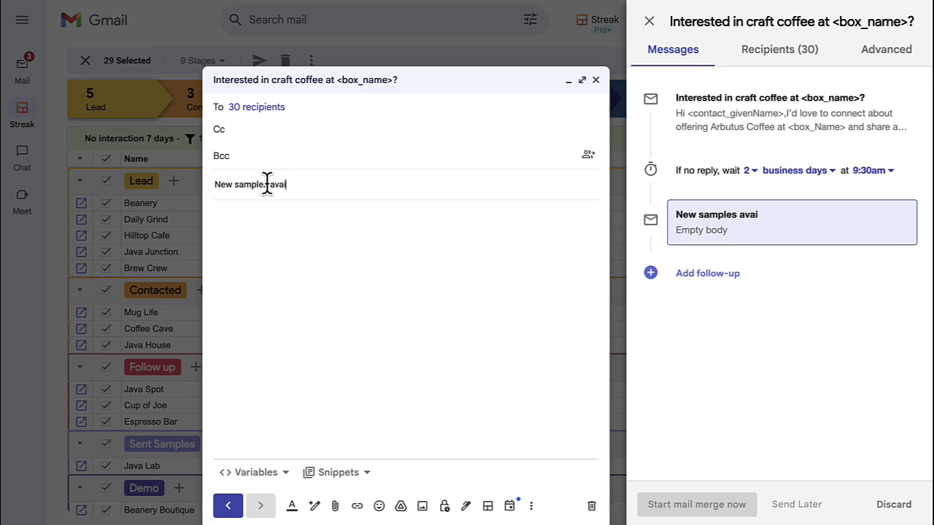
pyautogui.write('lable')
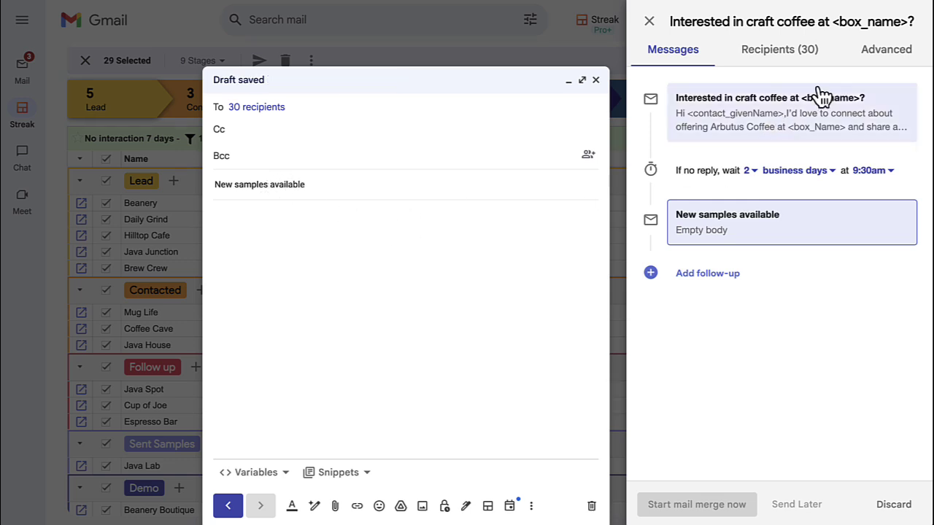
# Enable 'Send as a marketing sequence' in Advanced settings and confirm the conversion
pyautogui.click(881, 53)
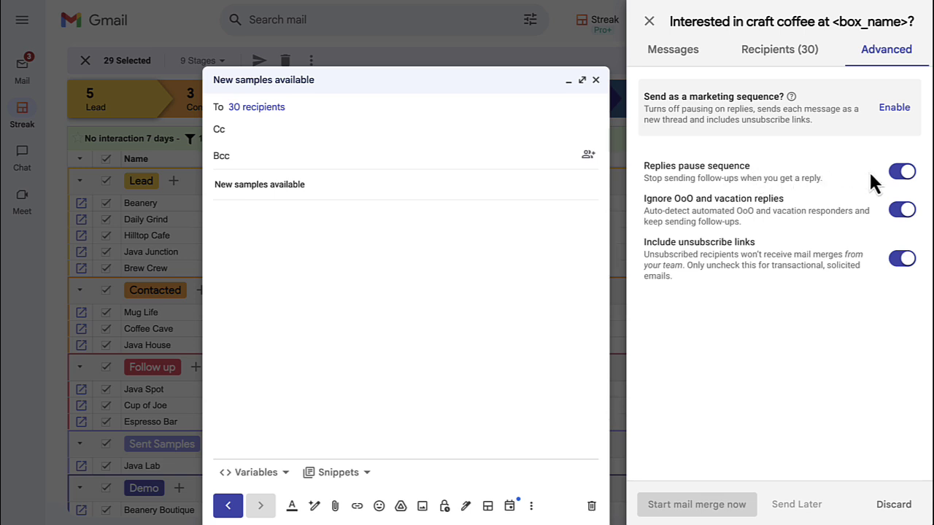
pyautogui.click(902, 172)
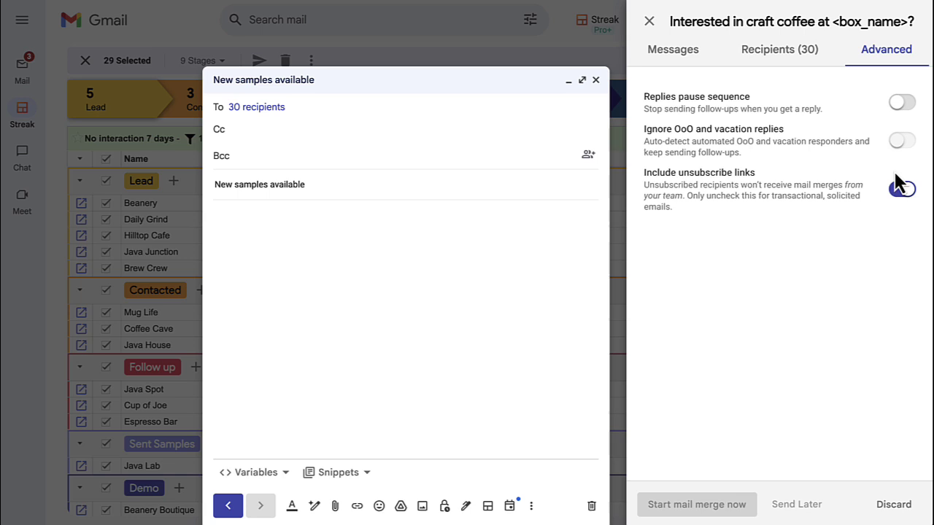
pyautogui.click(909, 108)
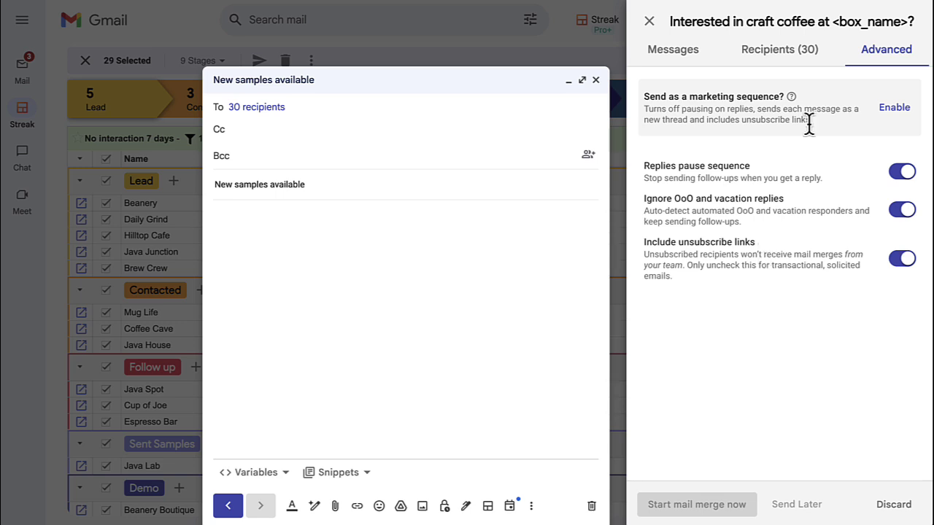
pyautogui.click(892, 110)
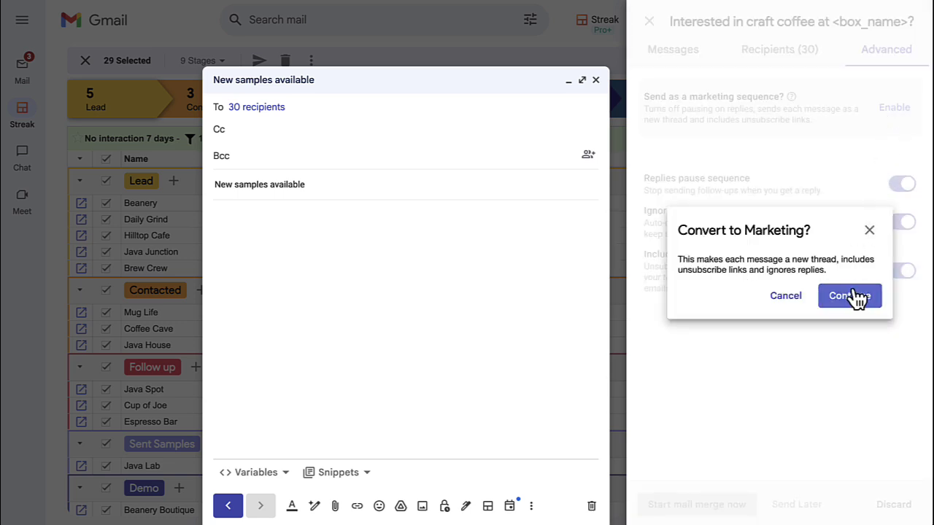
pyautogui.click(850, 296)
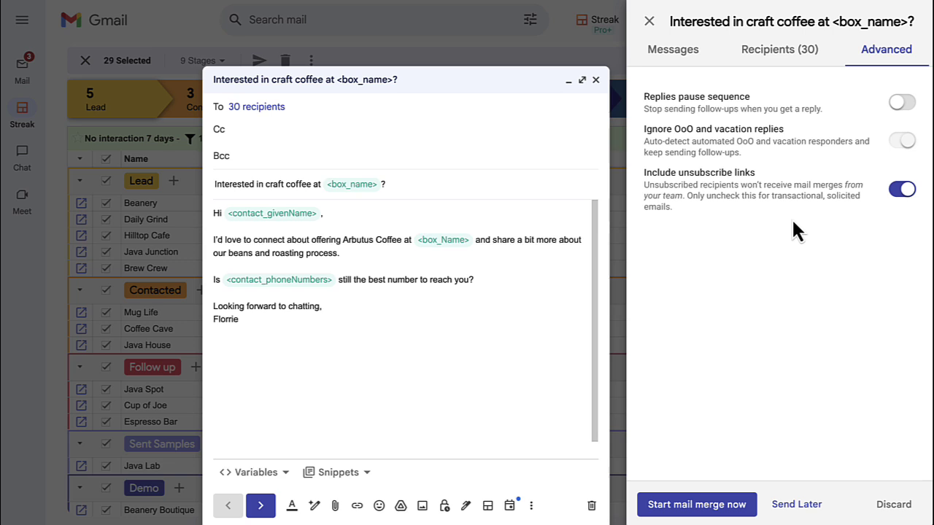
pyautogui.click(686, 55)
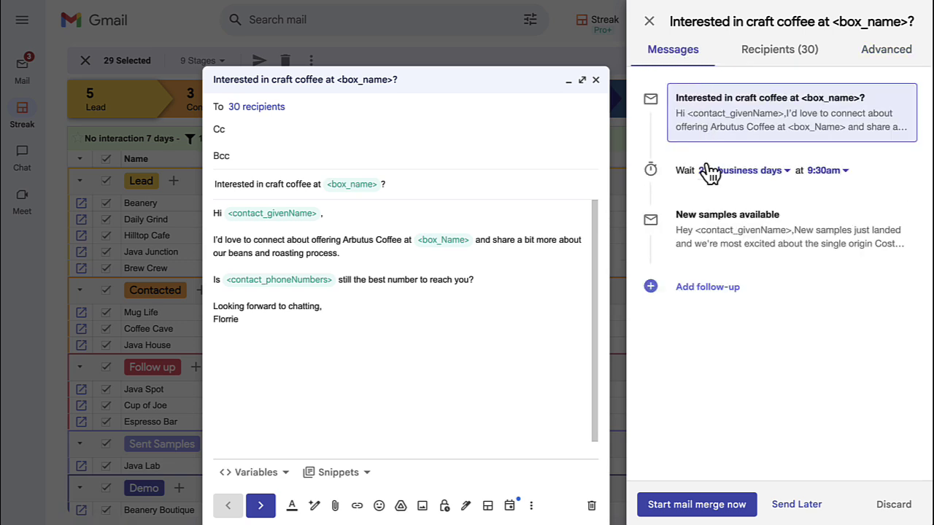
# Schedule the merge with Send Later for 'tomorrow at 9am' (Sep 09, 2025, 9:00 AM)
pyautogui.click(796, 510)
pyautogui.write('t')
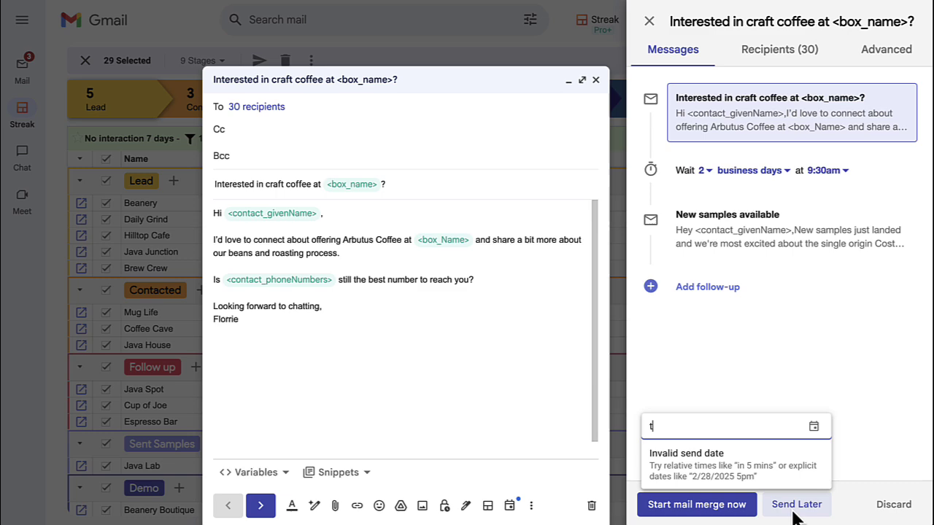
pyautogui.write('omorrow at 9am')
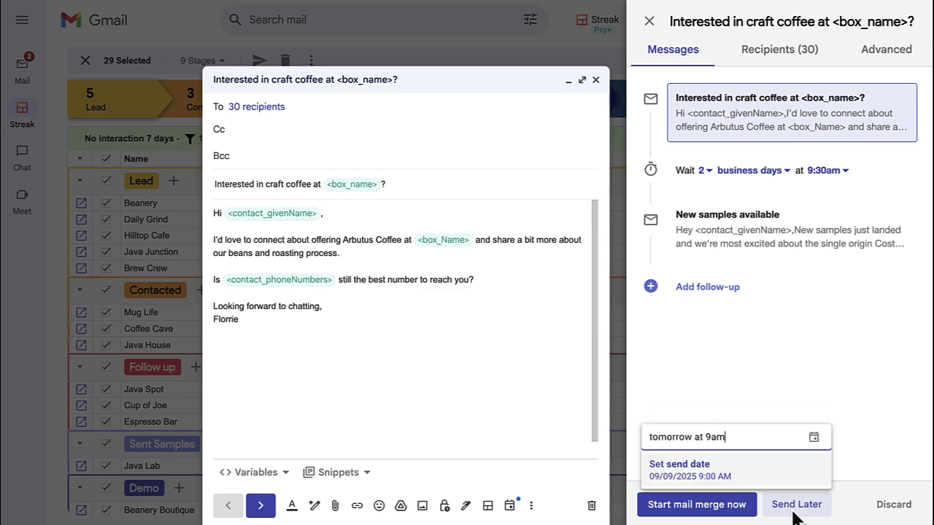
pyautogui.press('Return')
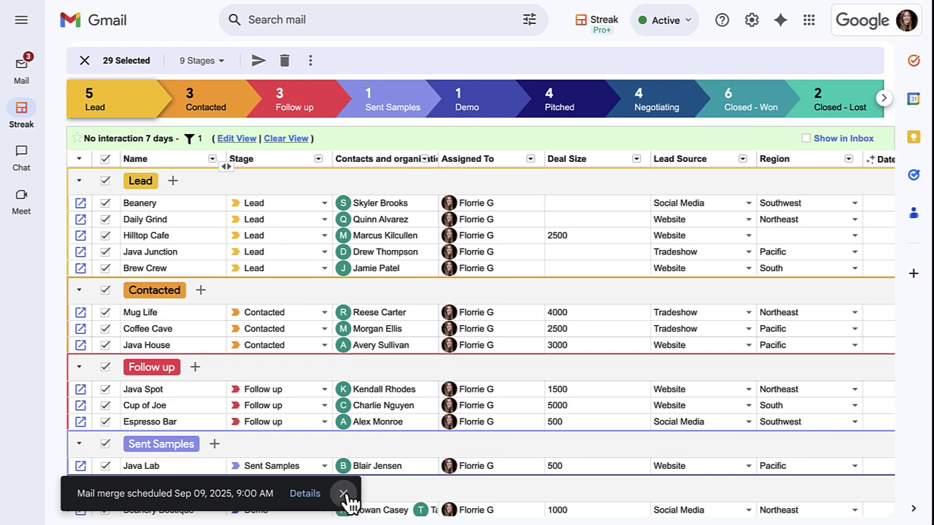
# Open Streak's Mail Merges list, check the 'Will you share your feedback?' merge results, and return
pyautogui.click(343, 493)
pyautogui.moveTo(21, 115)
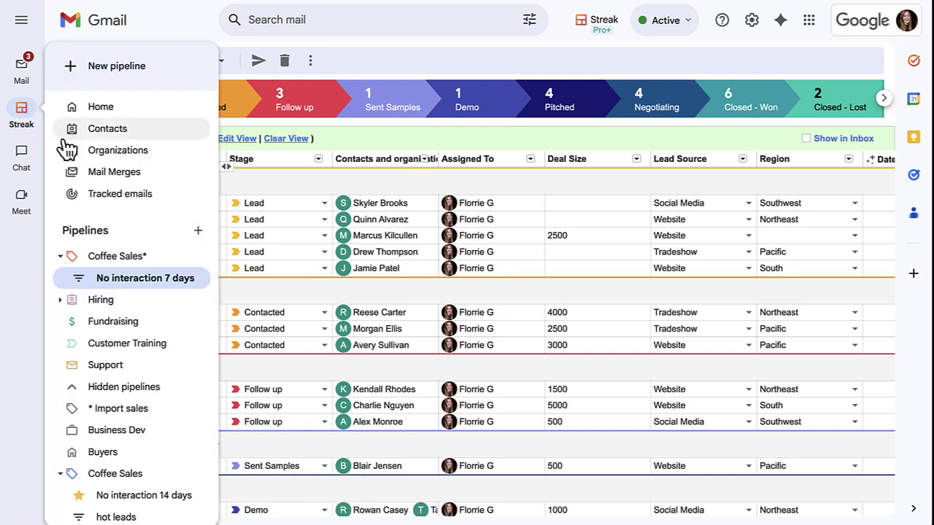
pyautogui.click(106, 179)
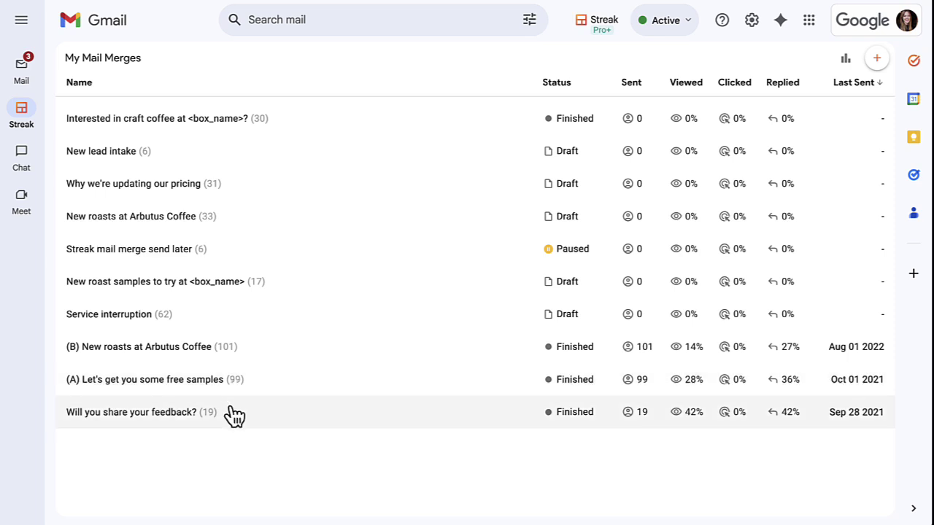
pyautogui.click(232, 410)
pyautogui.moveTo(230, 118)
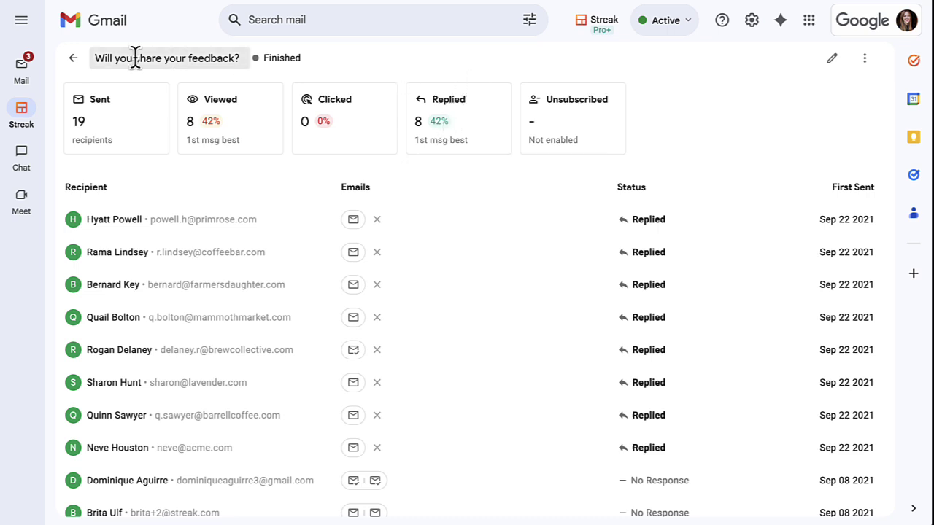
pyautogui.click(73, 57)
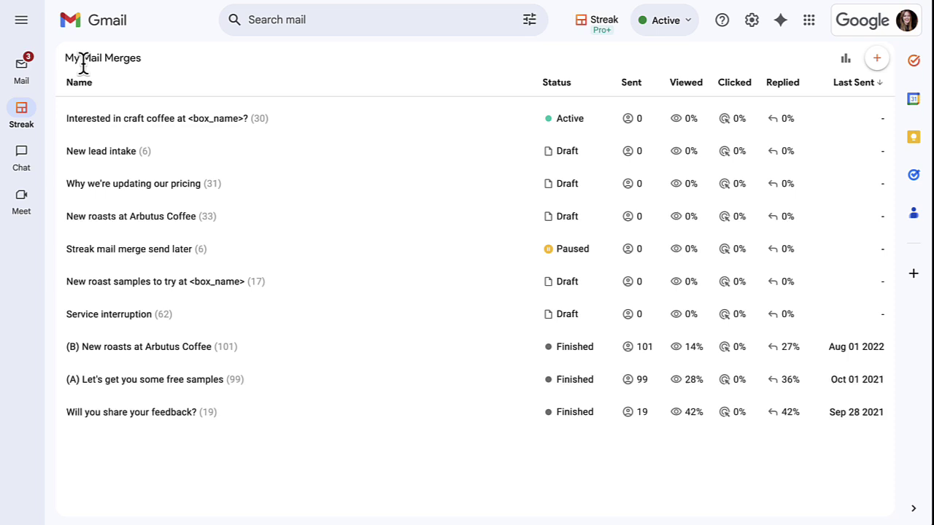